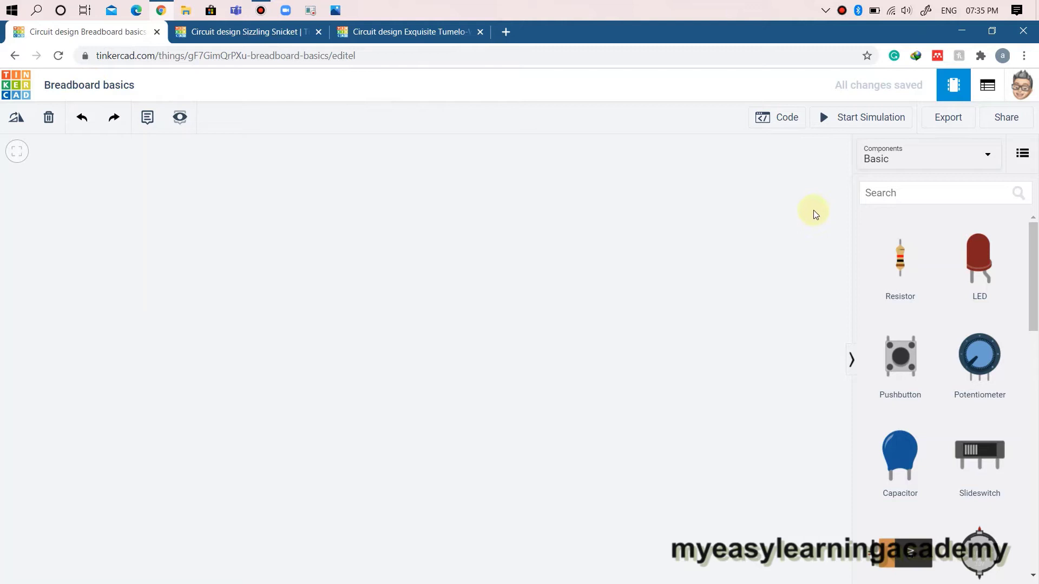
Search the component library for 'breadboard'.
left_click(891, 194)
type("brae")
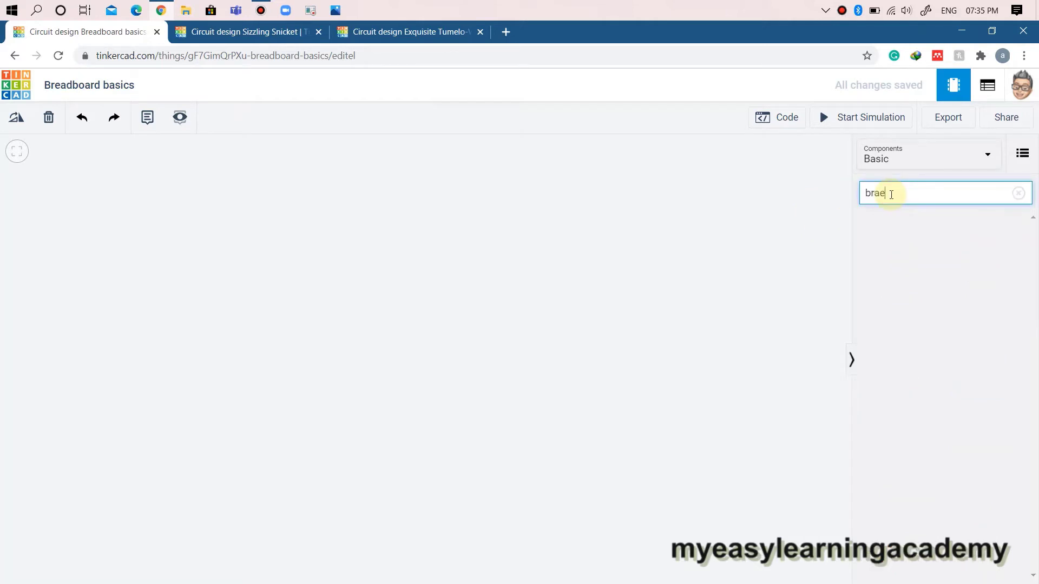
key("BackSpace")
key("BackSpace")
type("ea")
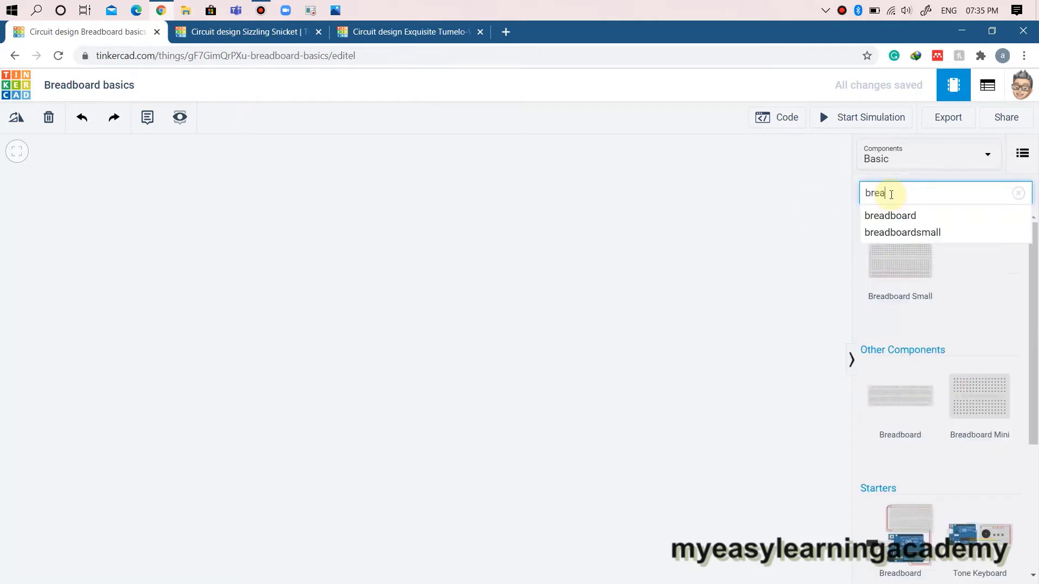
left_click(917, 216)
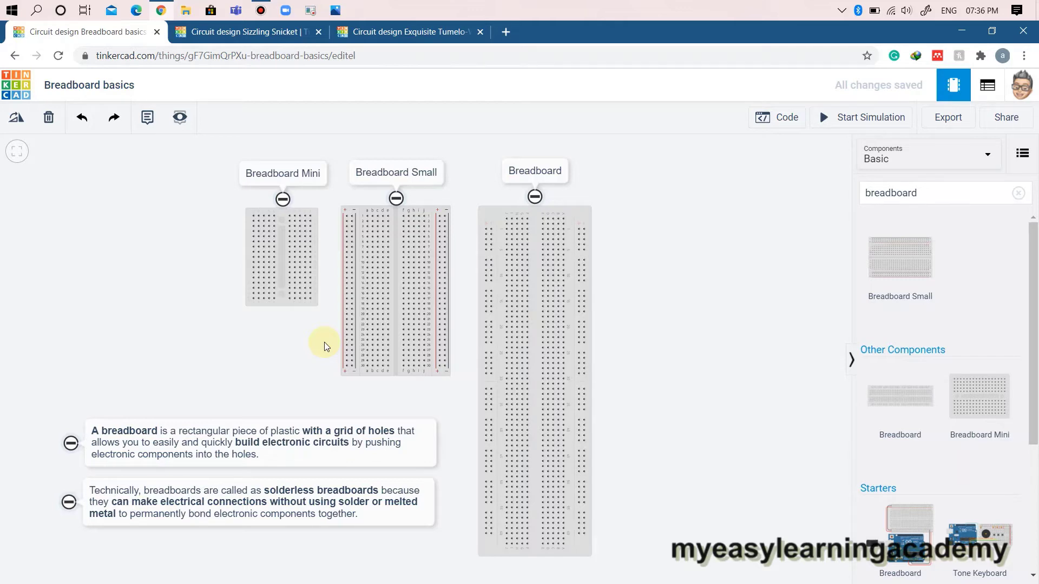
scroll(378, 222, "up", 3)
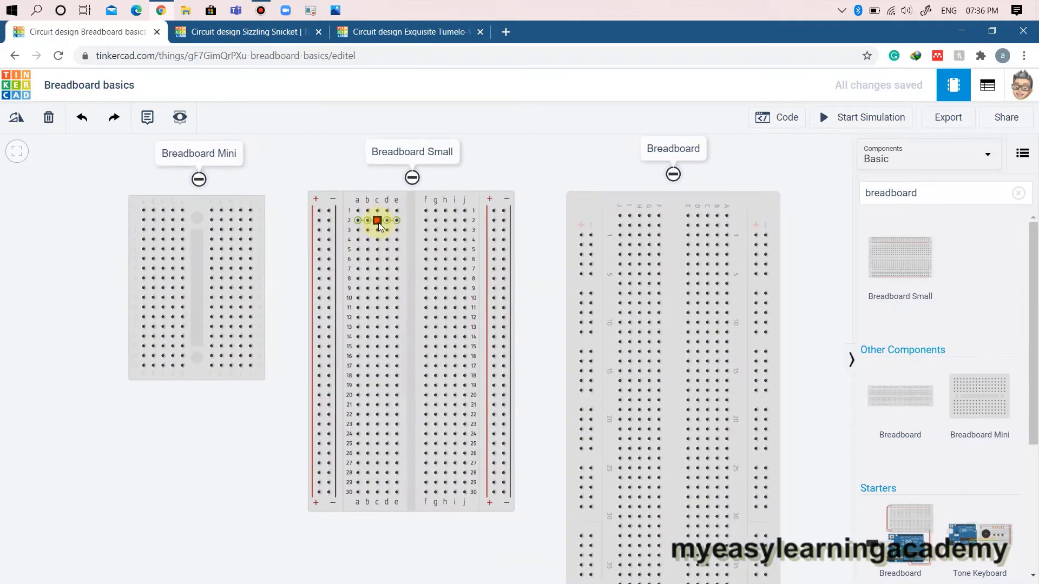
scroll(379, 222, "up", 3)
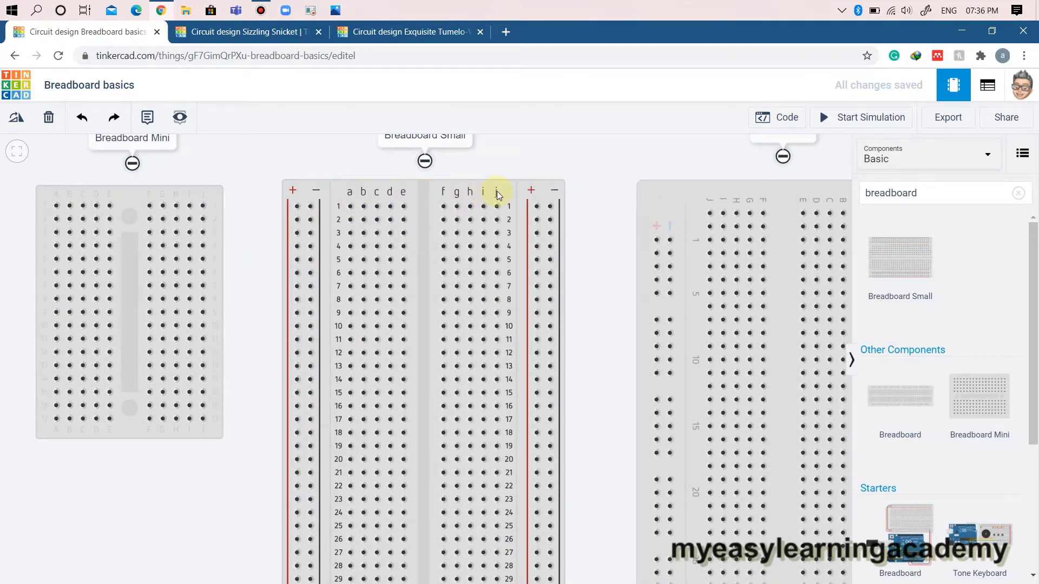
scroll(44, 209, "up", 1)
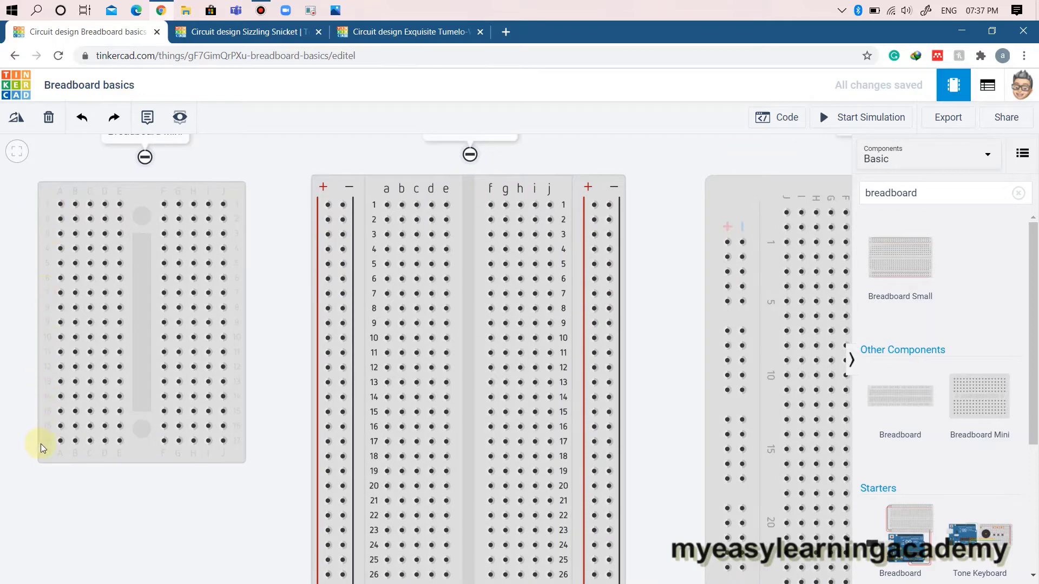
scroll(295, 332, "down", 1)
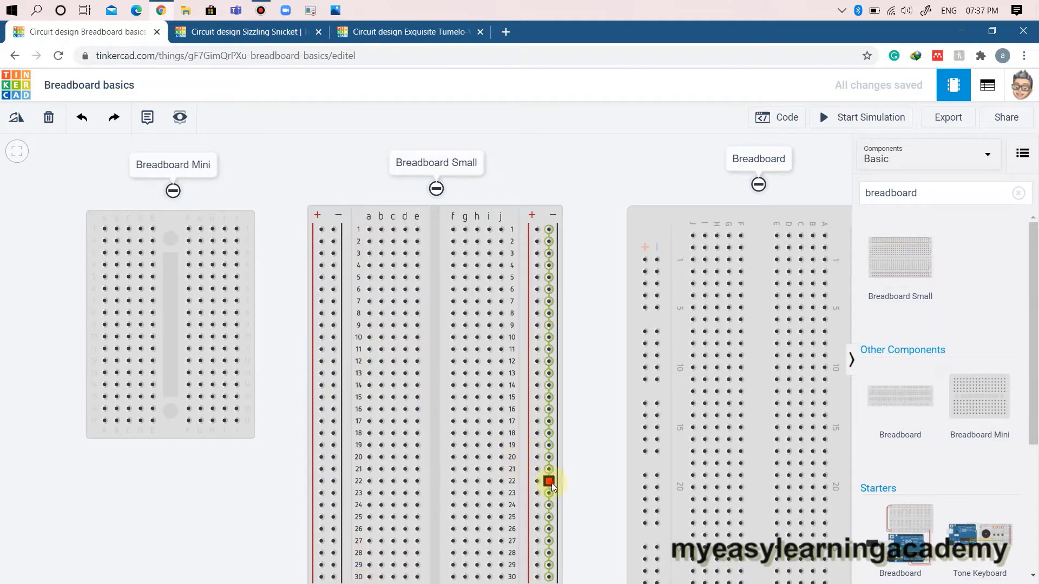
left_click_drag(549, 482, 537, 301)
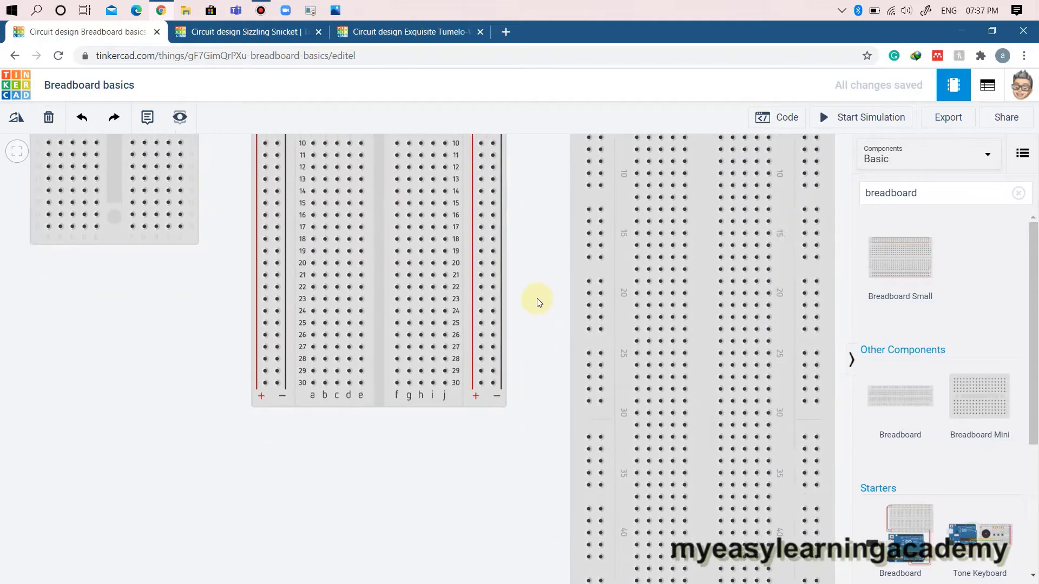
scroll(537, 300, "down", 3)
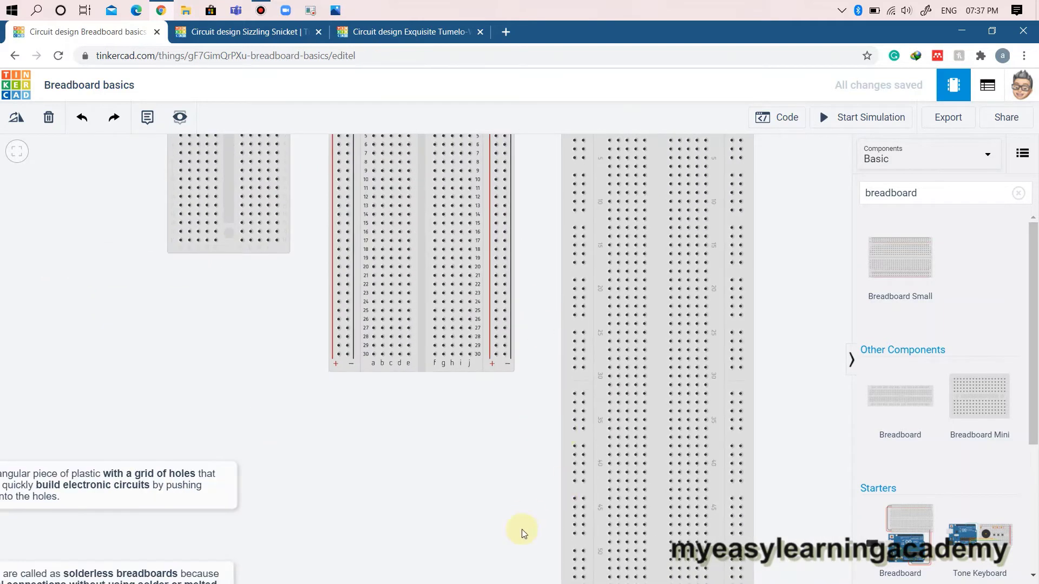
left_click_drag(522, 530, 514, 446)
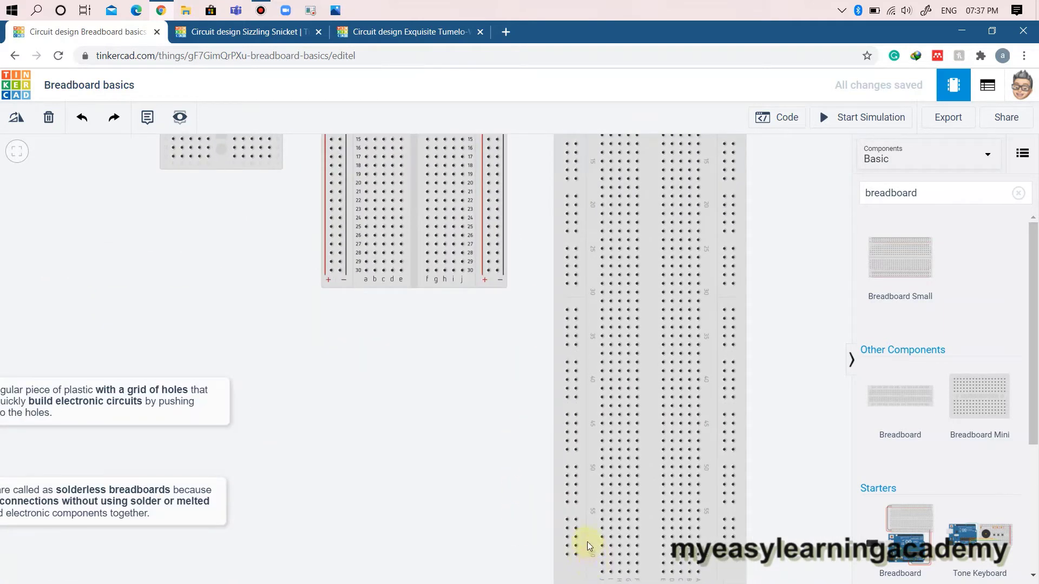
left_click(366, 424)
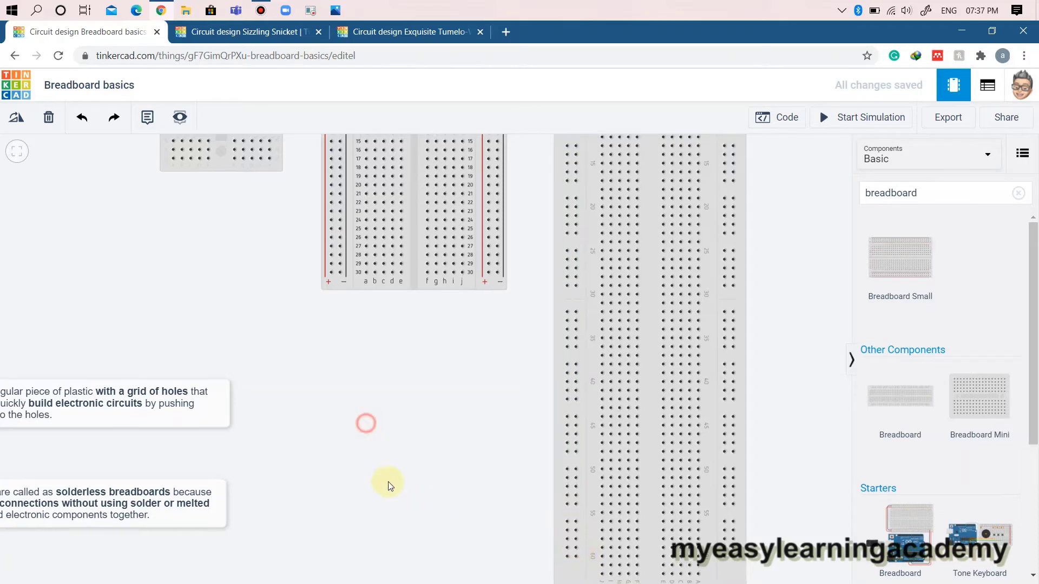
left_click_drag(389, 486, 389, 581)
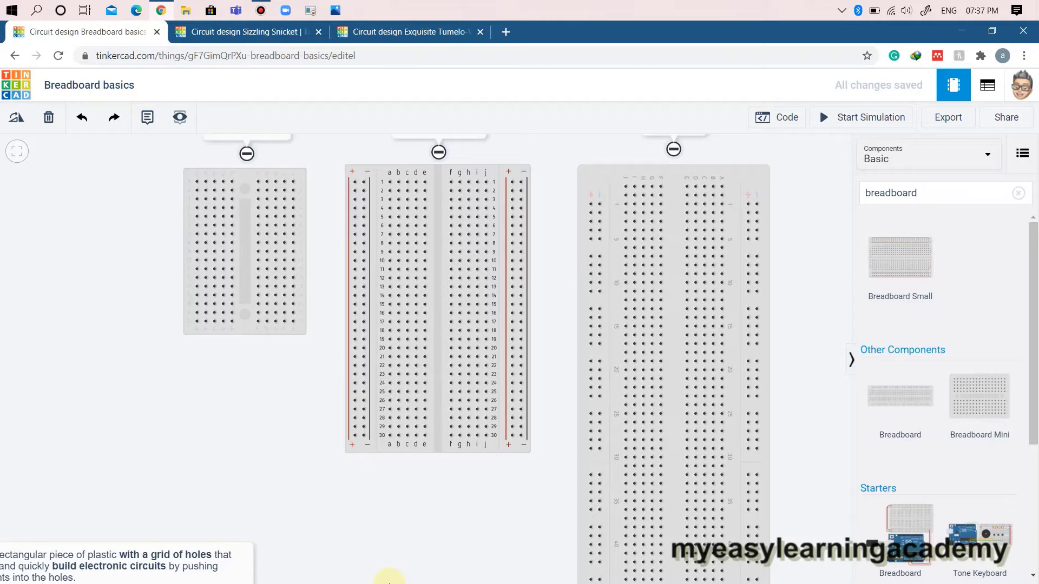
left_click(546, 298)
scroll(547, 315, "up", 2)
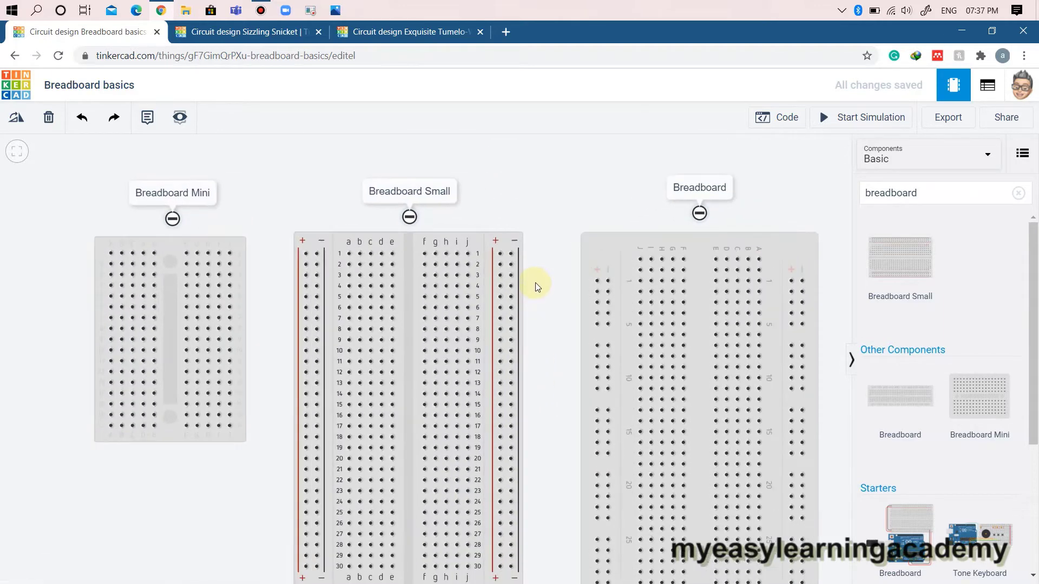
scroll(534, 282, "up", 1)
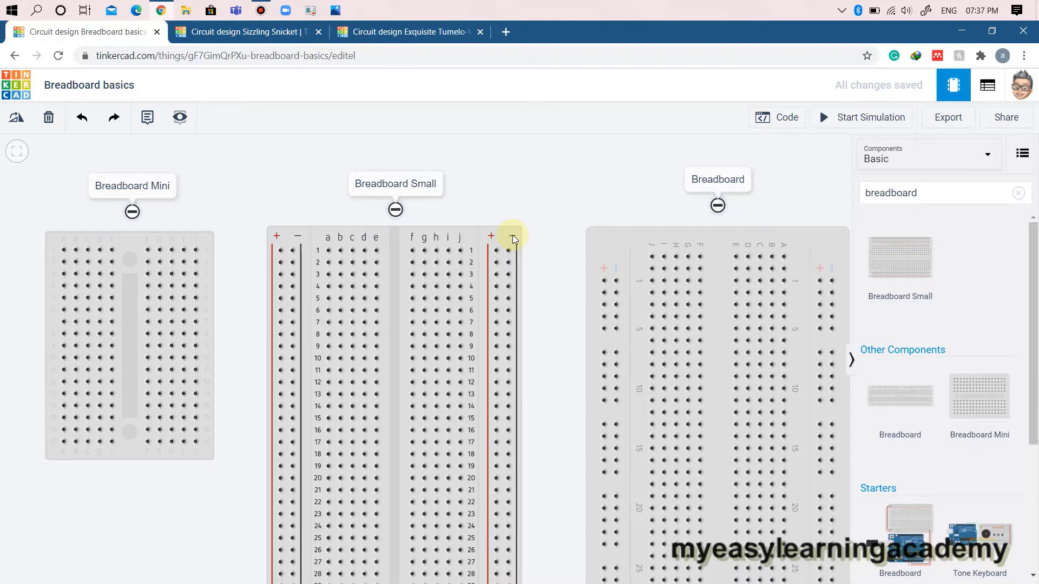
Inspect the Breadboard Small power rail connections, then switch to the Sizzling Snicket design.
mouse_move(496, 253)
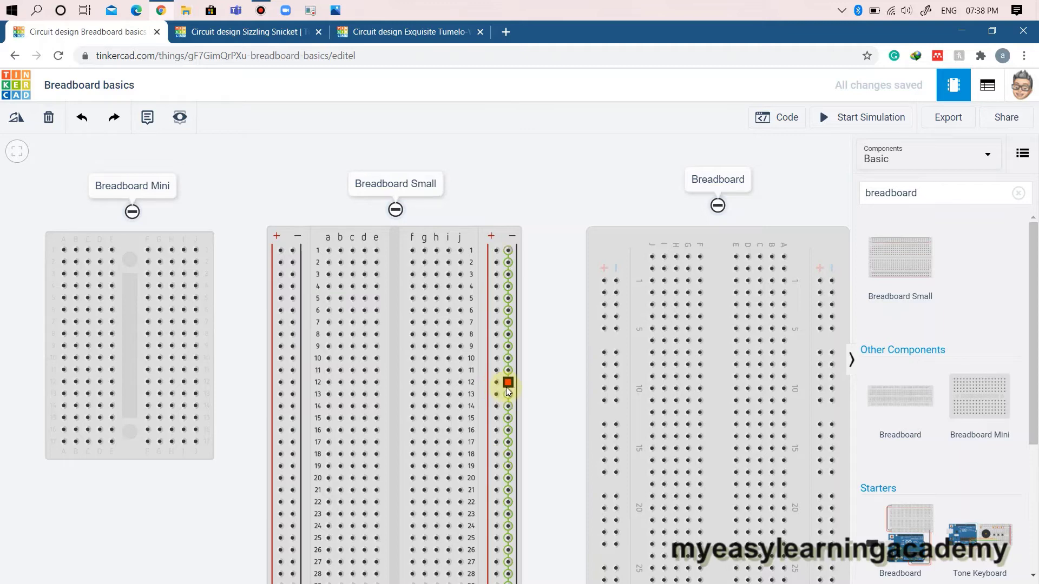
key("ctrl+Tab")
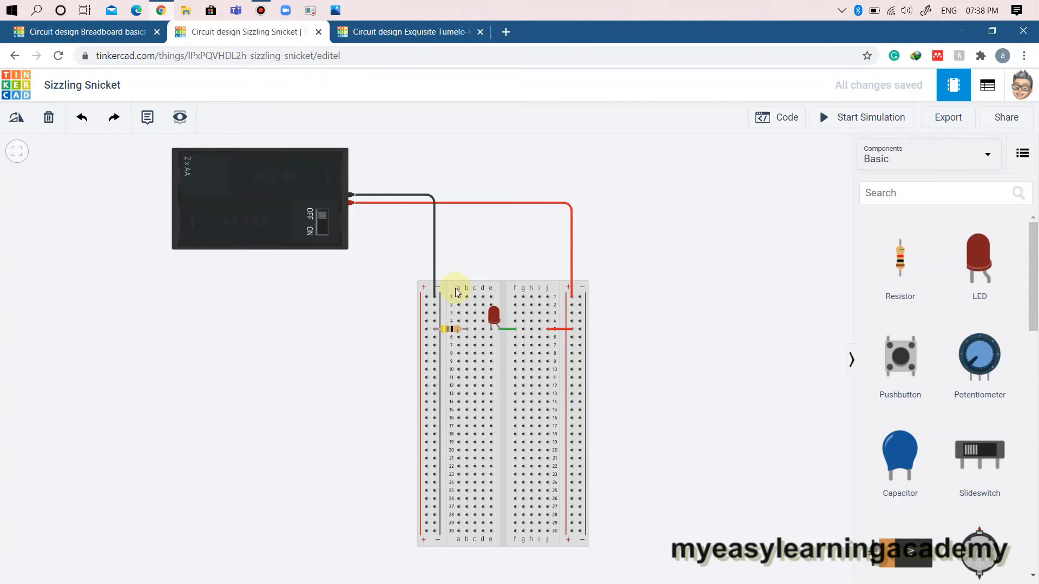
Run the Sizzling Snicket simulation with the battery pack switched on, then stop it.
left_click(322, 223)
left_click(833, 117)
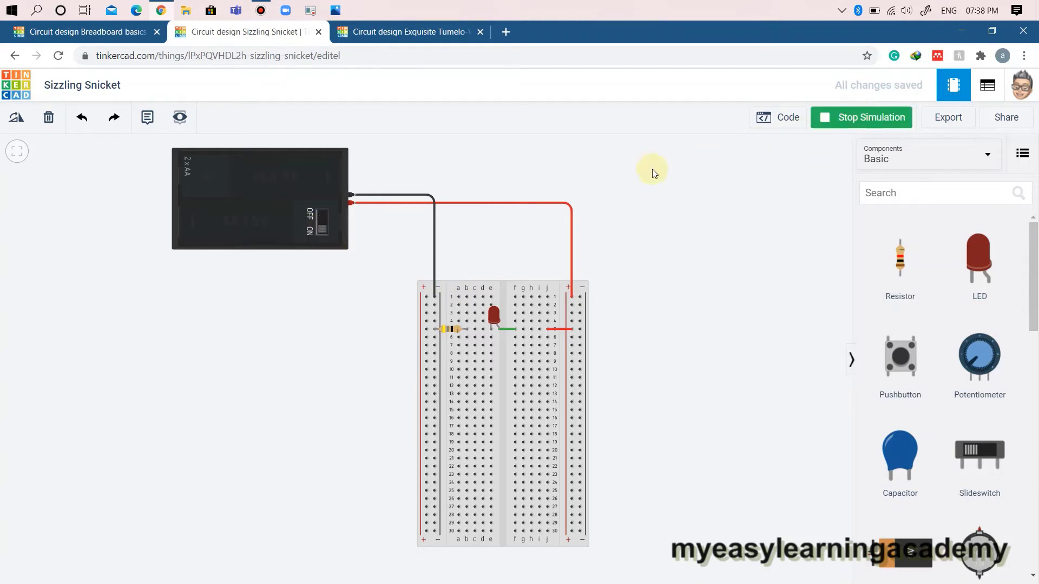
left_click(319, 223)
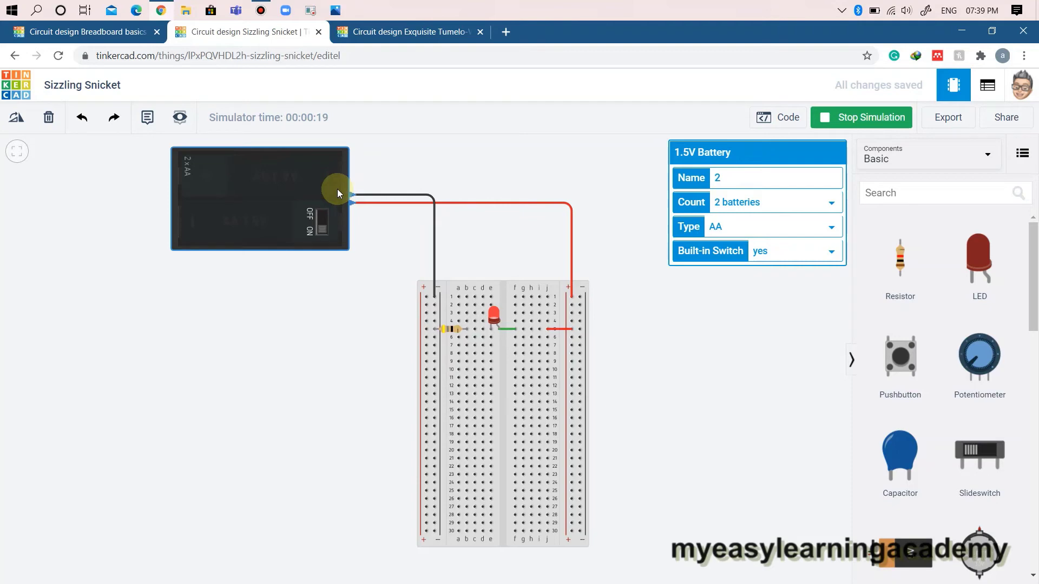
left_click(875, 119)
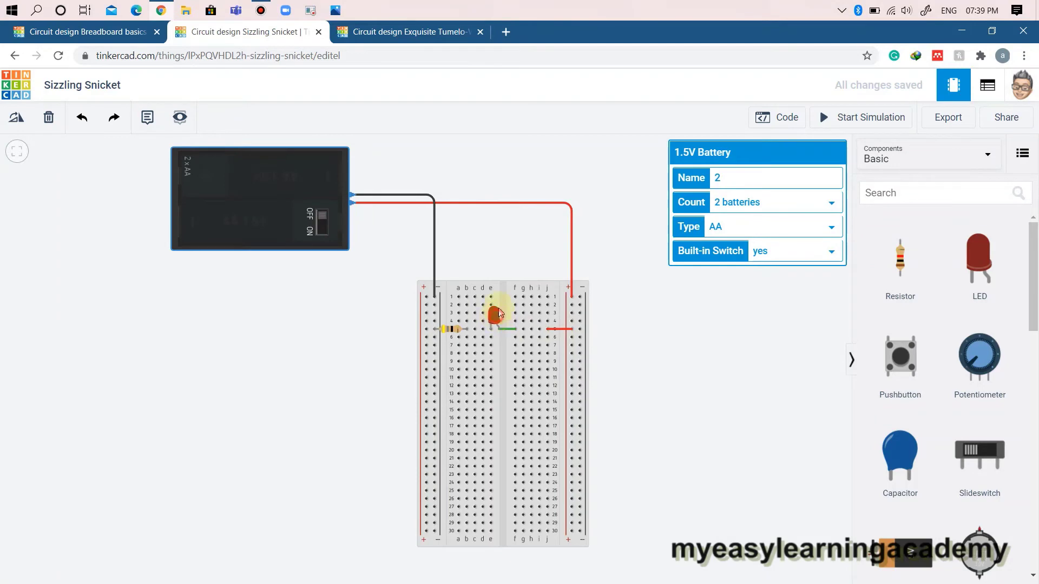
Move the LED up one row and rerun the simulation with the battery on, then stop it.
left_click_drag(496, 316, 498, 306)
left_click(880, 117)
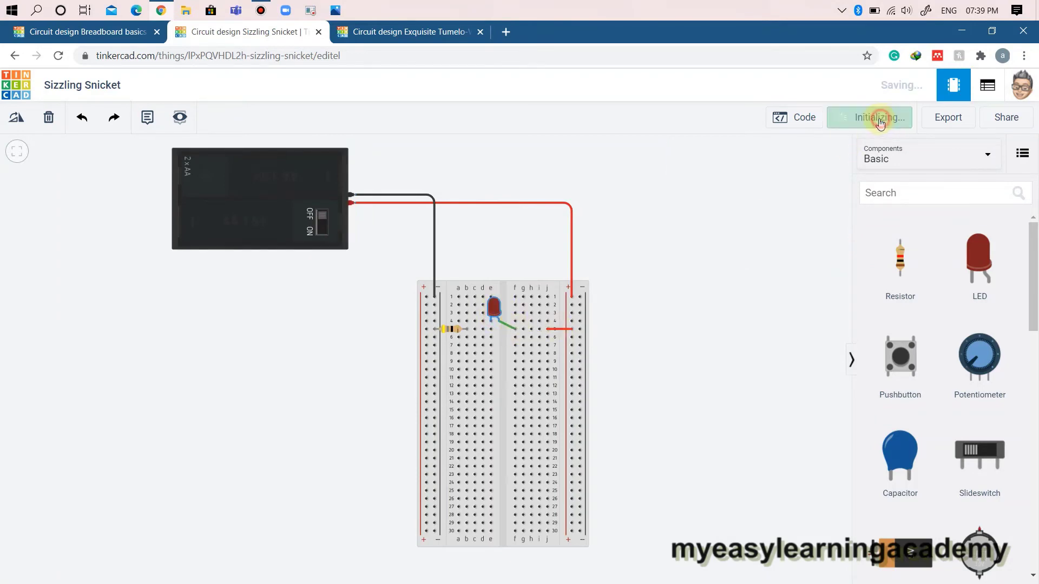
left_click(322, 219)
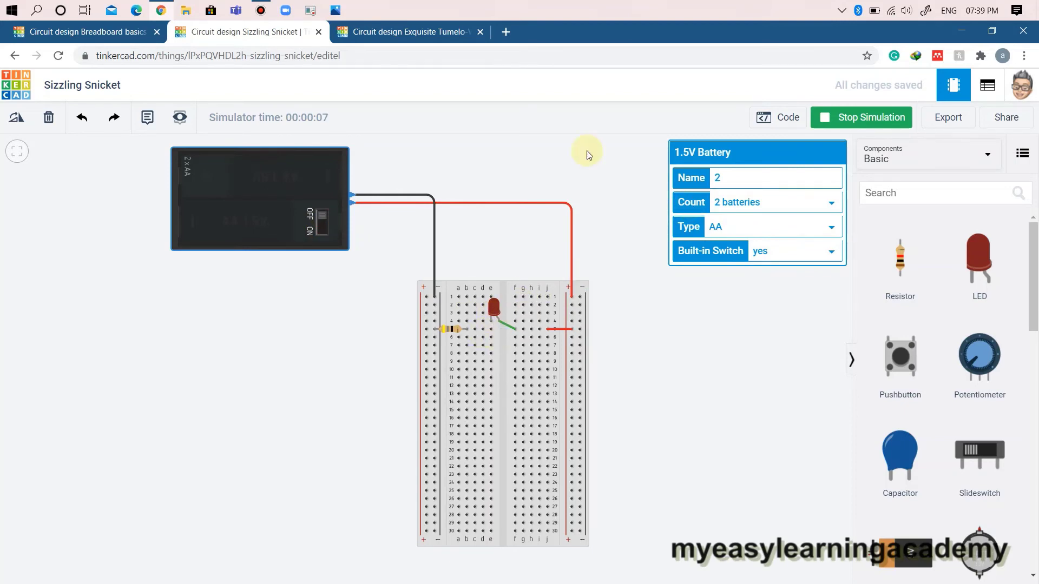
left_click(873, 122)
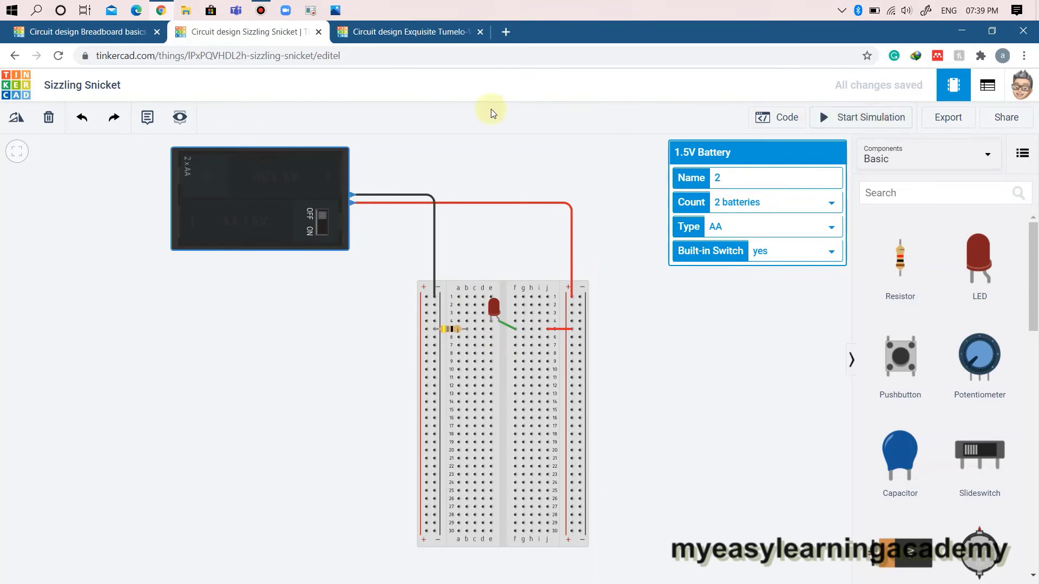
Simulate the Exquisite Tumelo-Waasa circuit showing current flow, then return to the Breadboard basics design.
left_click(409, 33)
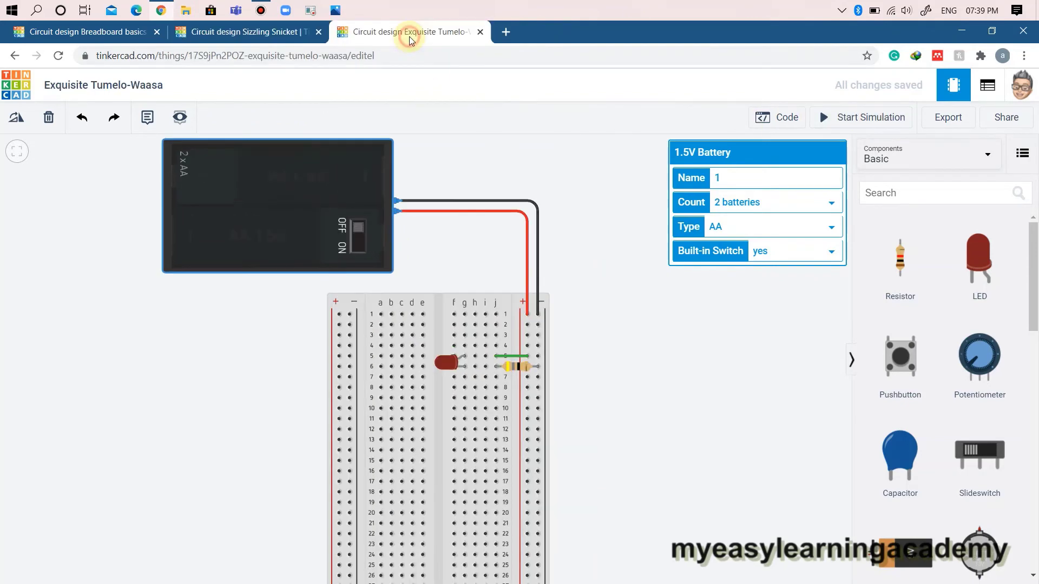
left_click(882, 117)
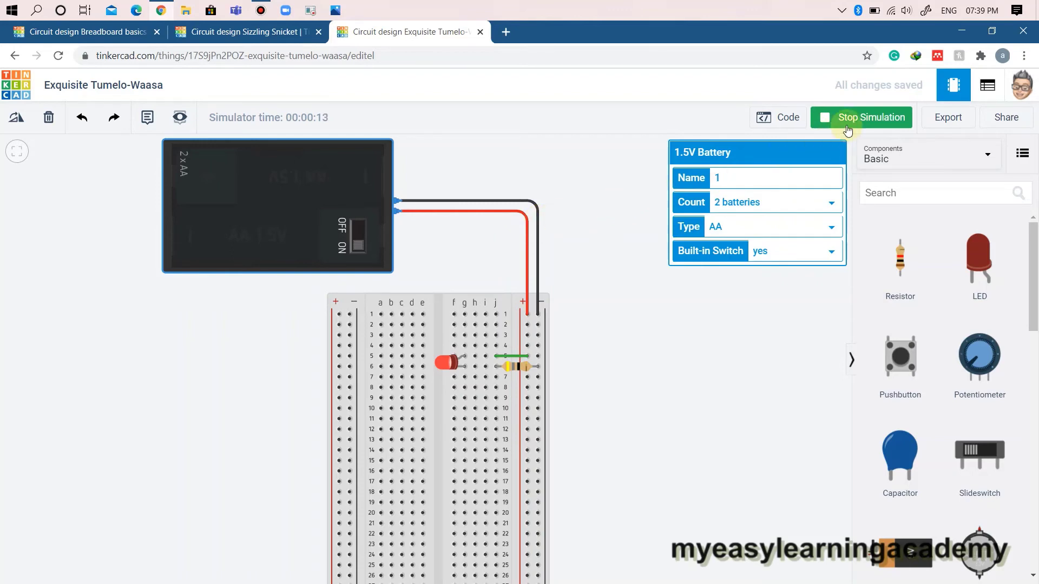
left_click(861, 117)
left_click(862, 117)
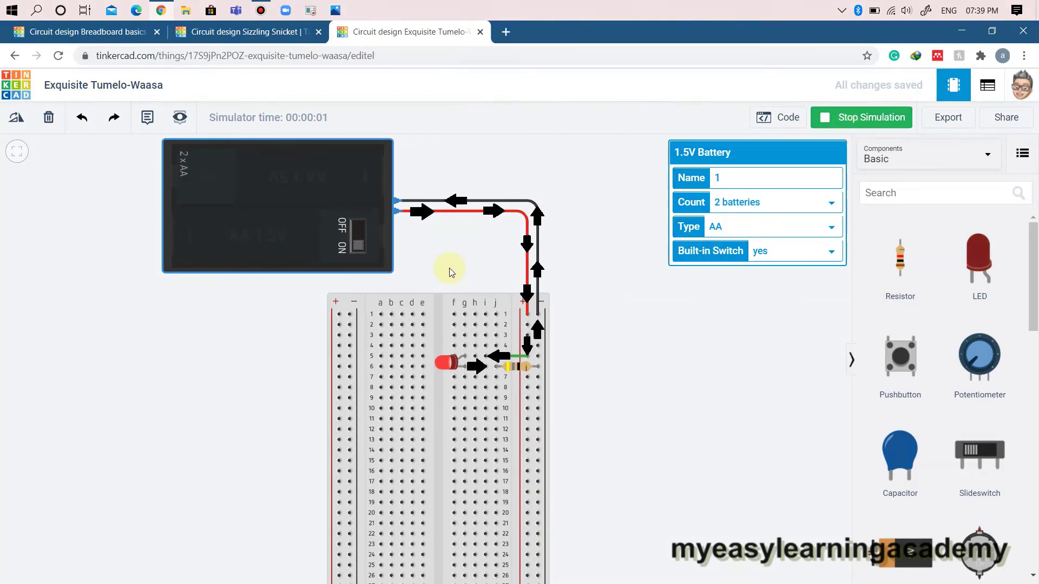
left_click(857, 117)
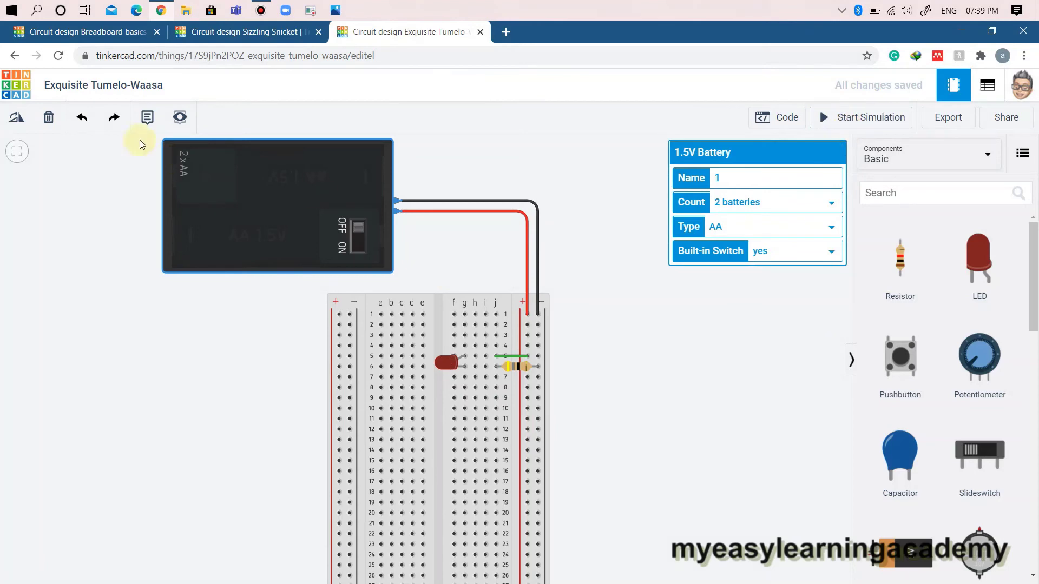
left_click(106, 33)
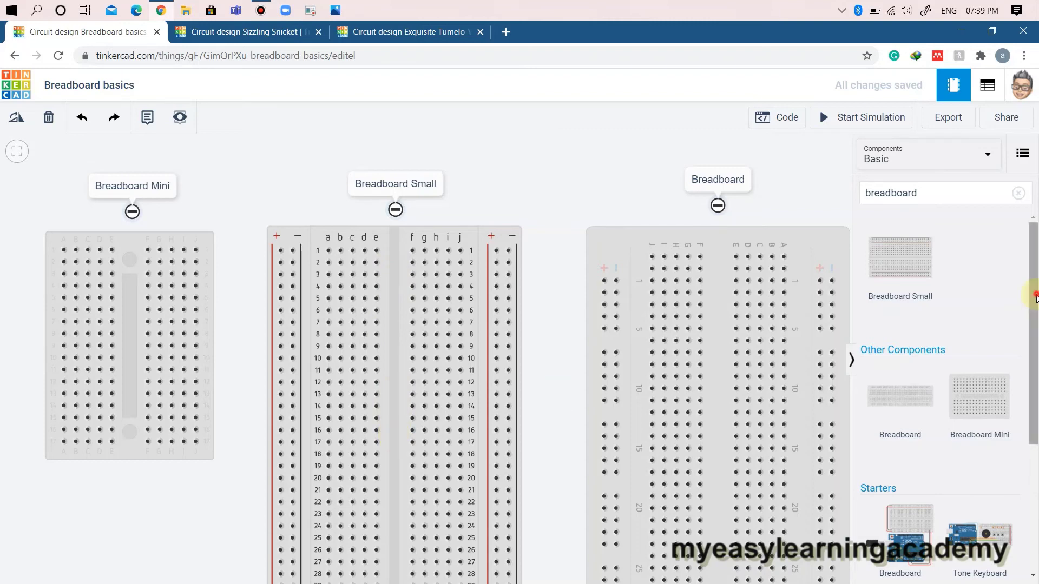
Place a 555 timer chip from the full parts list and rotate it upright.
left_click_drag(1035, 295, 1034, 429)
left_click(1018, 193)
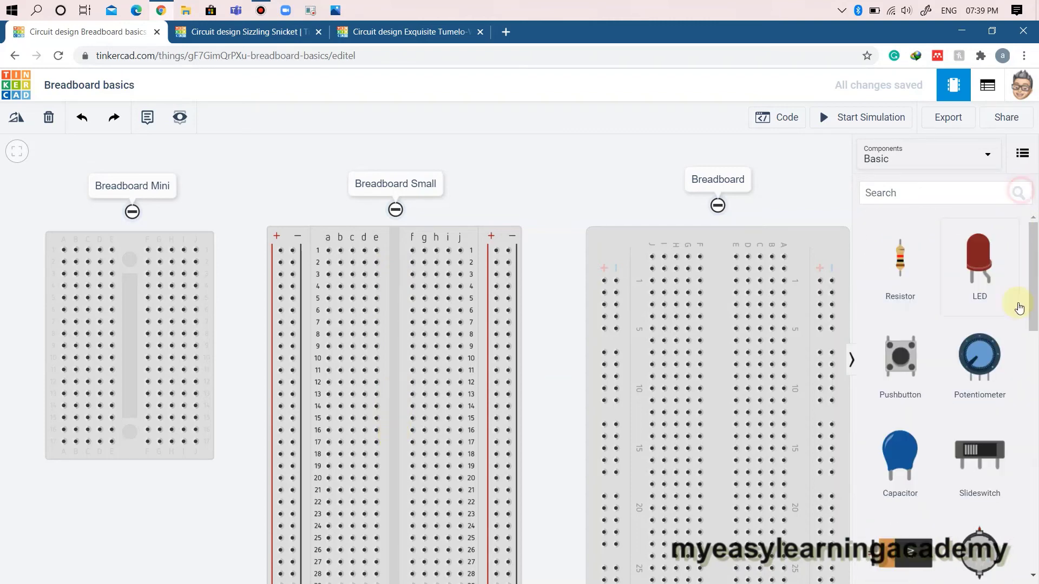
left_click_drag(1031, 287, 1028, 448)
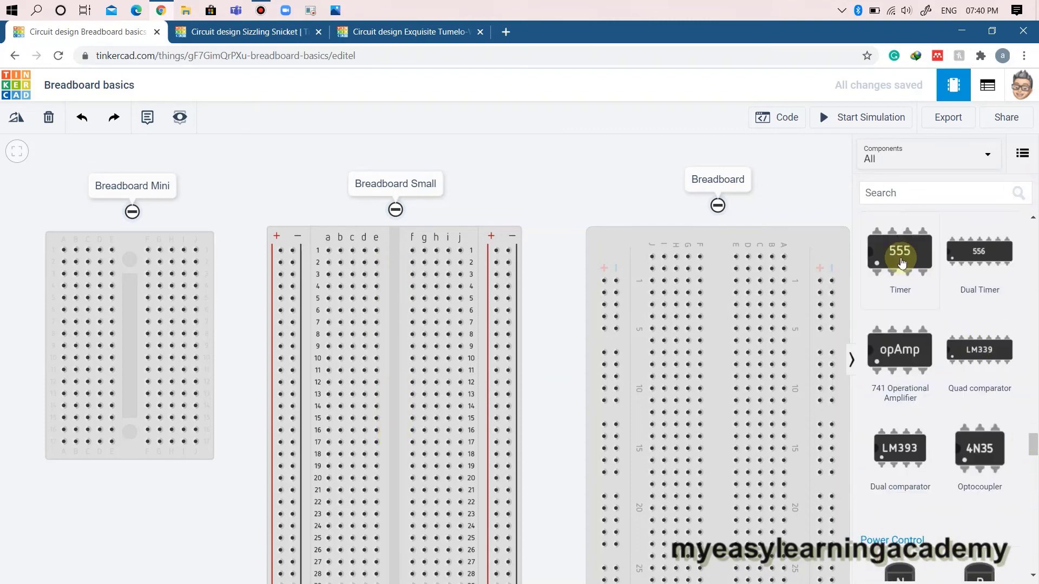
left_click(510, 193)
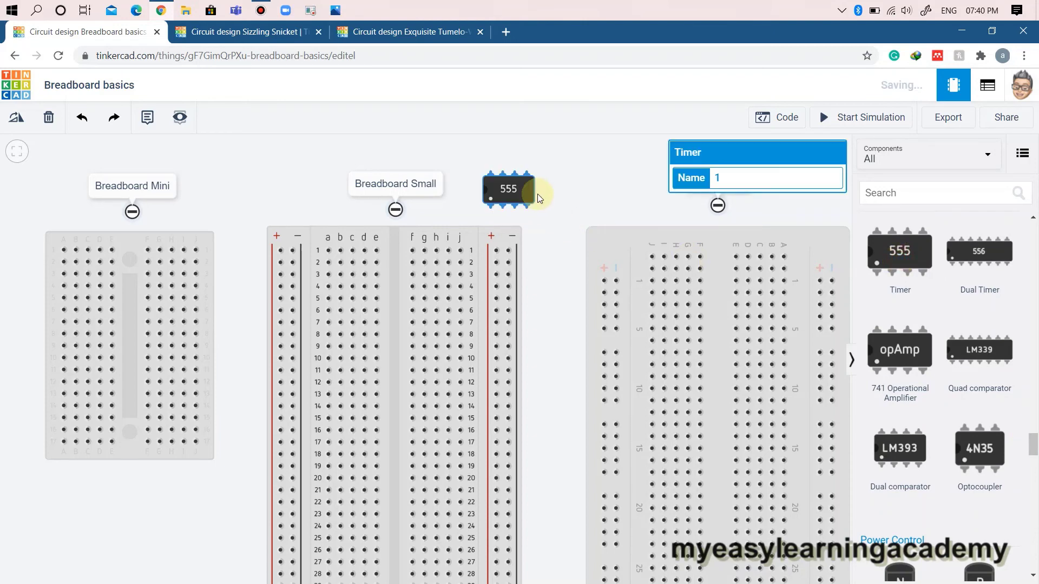
left_click(20, 124)
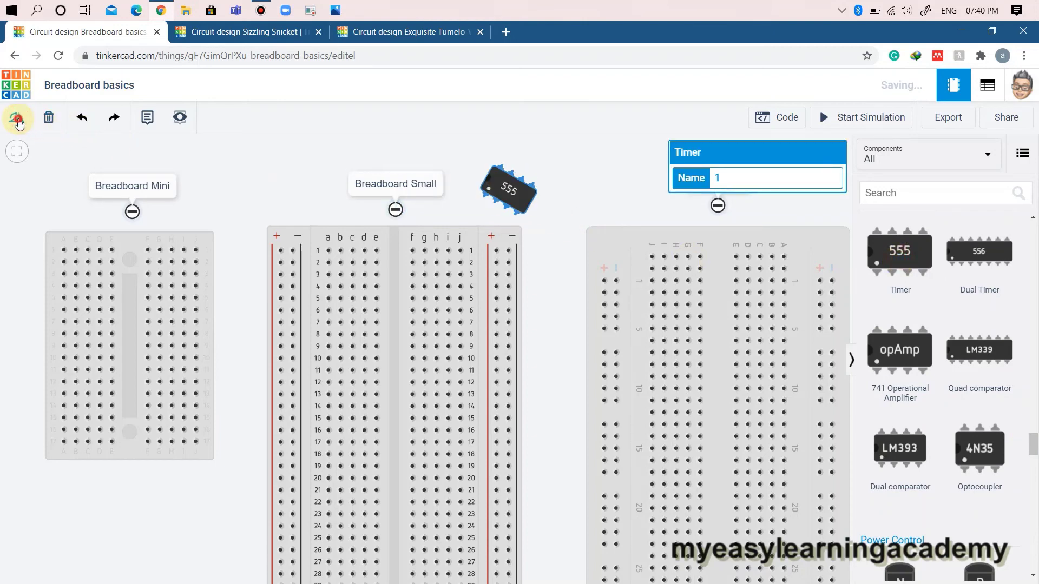
left_click(21, 124)
left_click(20, 123)
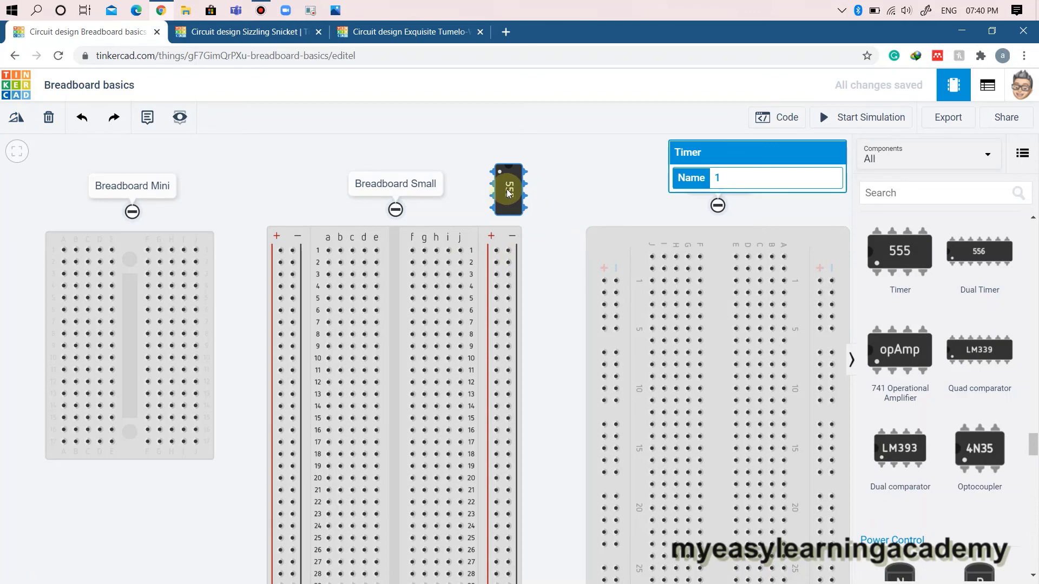
Seat the 555 chip on Breadboard Small at columns g–j, rows 13–16, turned horizontal.
left_click_drag(509, 190, 387, 411)
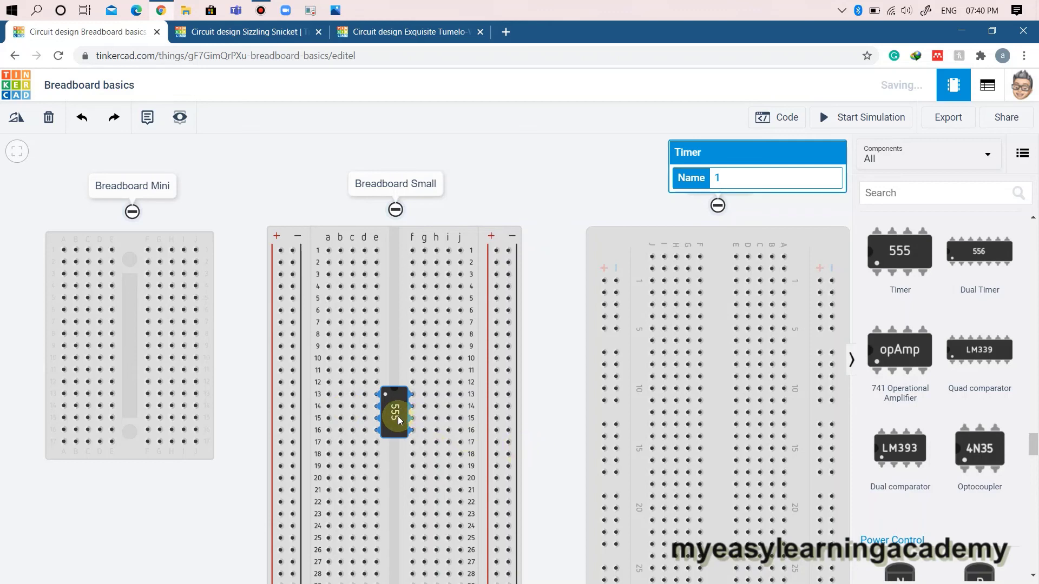
left_click_drag(444, 417, 449, 416)
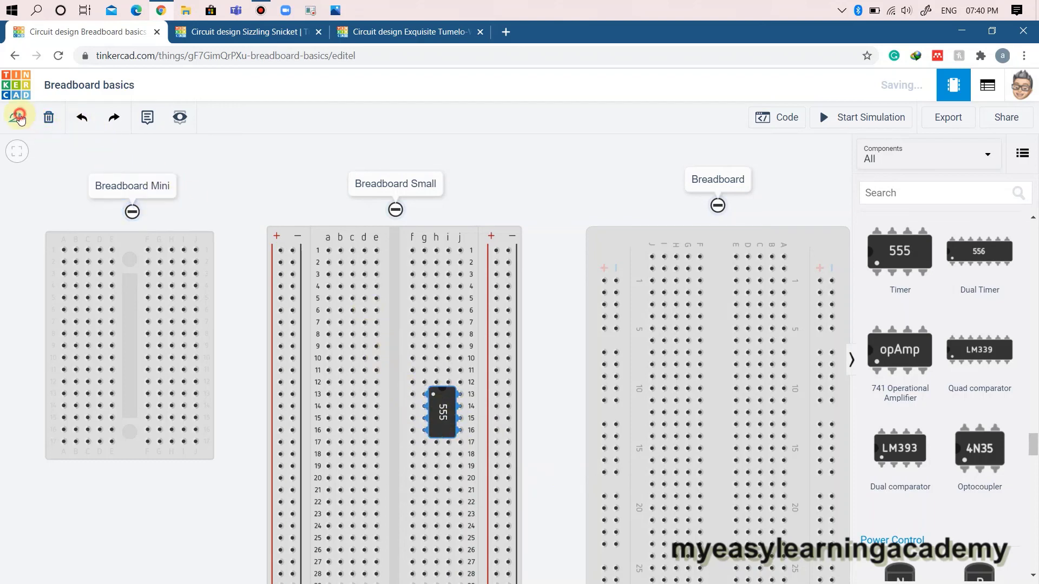
left_click(18, 117)
left_click(19, 117)
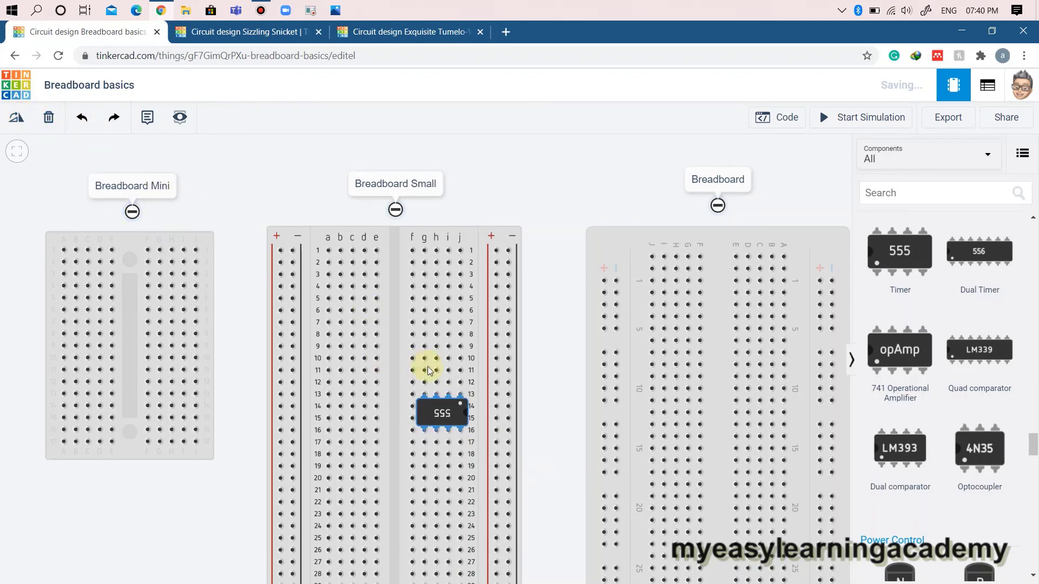